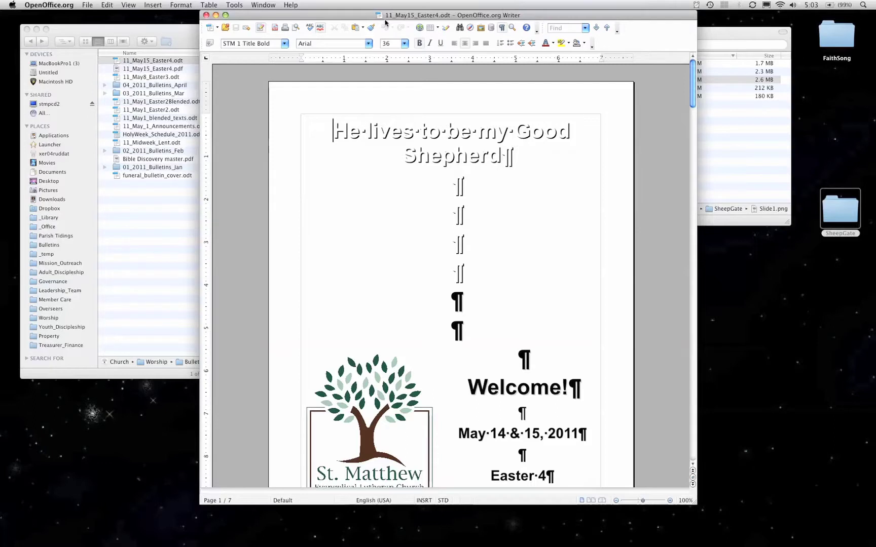
drag(431, 16, 332, 16)
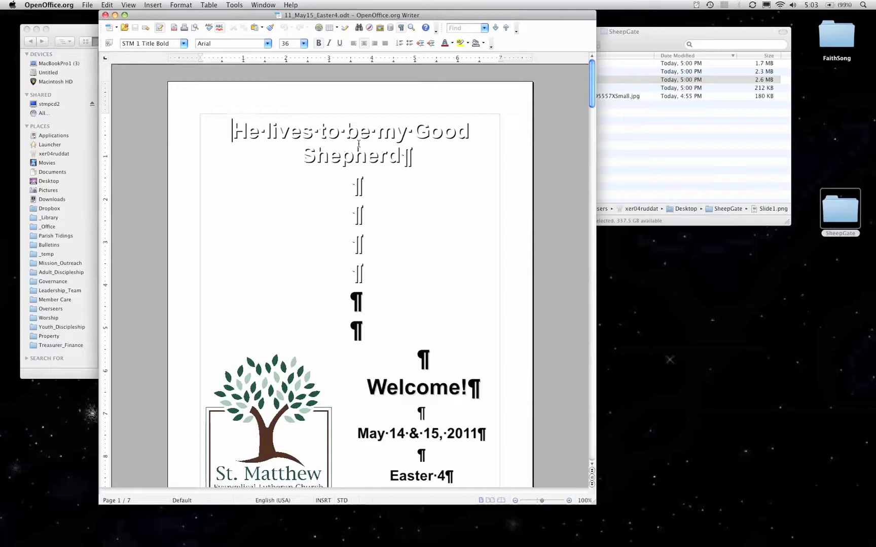
click(637, 46)
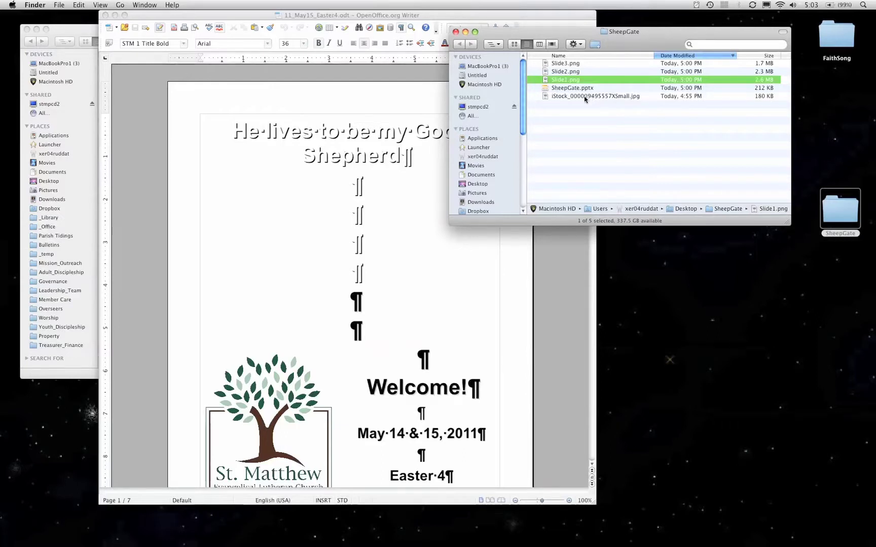
drag(555, 97, 555, 96)
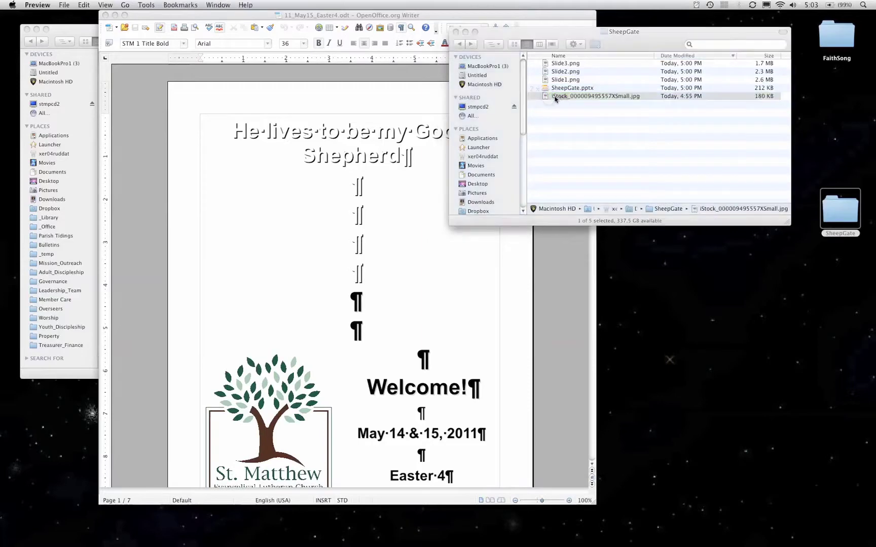
double_click(555, 98)
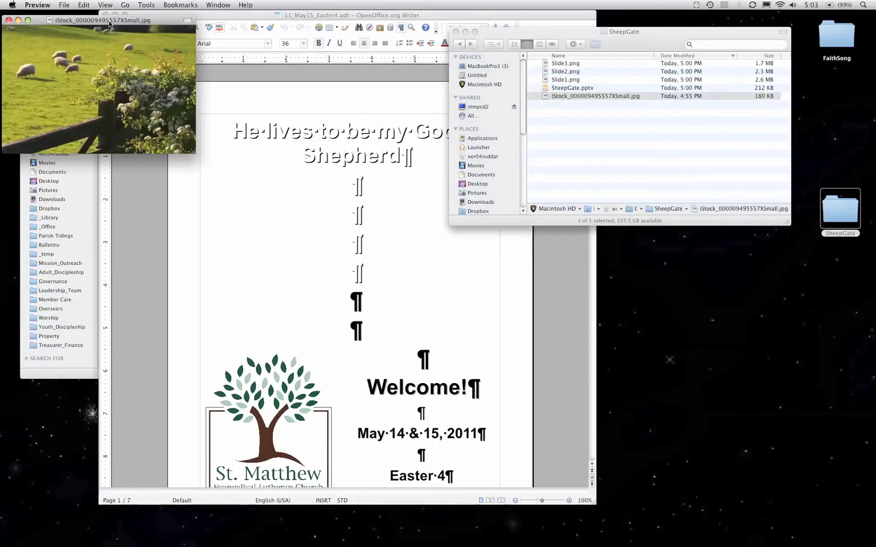
drag(109, 24, 516, 118)
drag(642, 150, 652, 144)
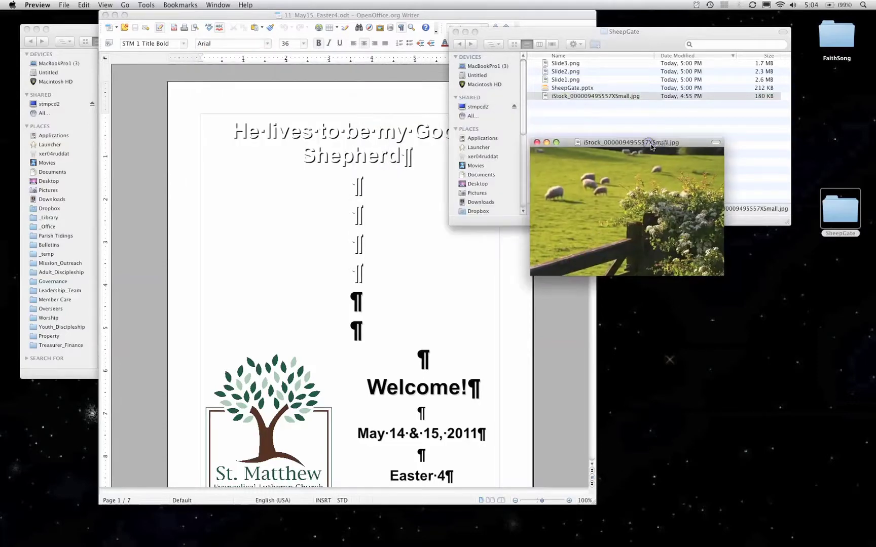
- Open SheepGate.pptx in PowerPoint, then create a new presentation with a solid black background and the Blank slide layout
click(581, 89)
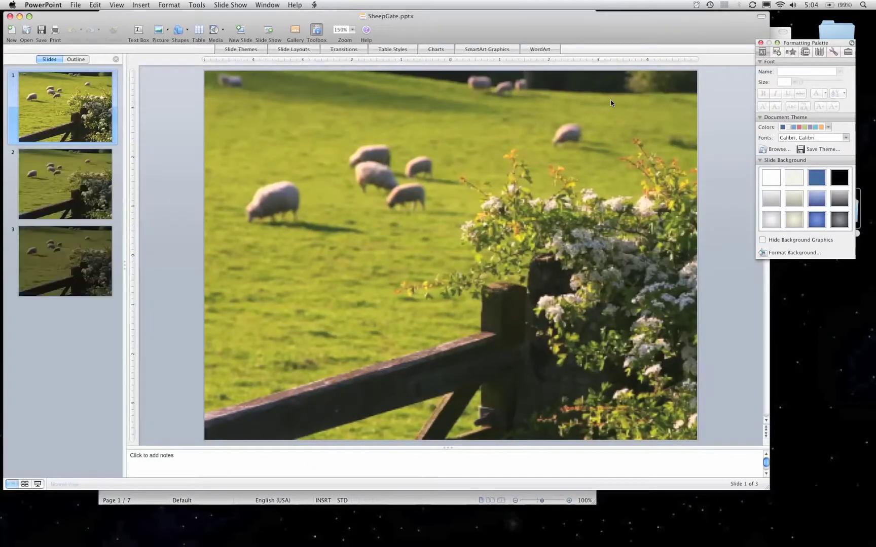
click(75, 5)
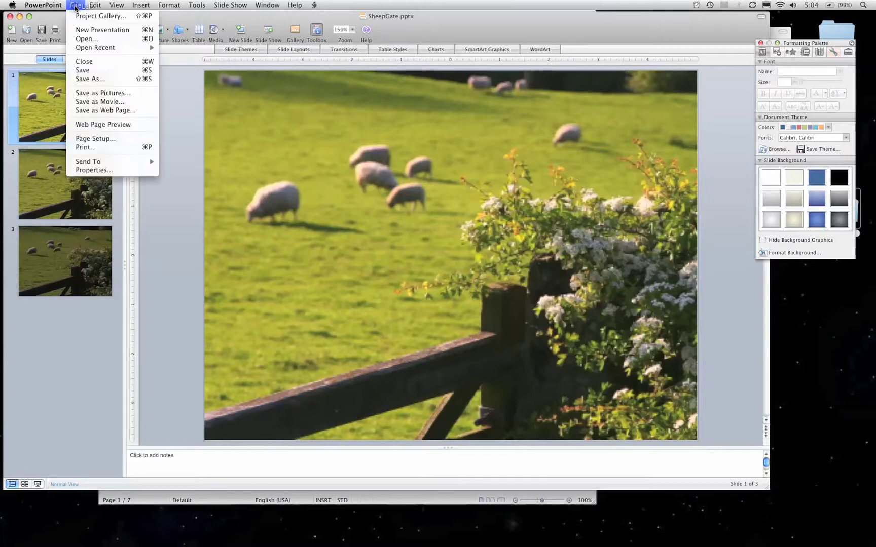
click(86, 30)
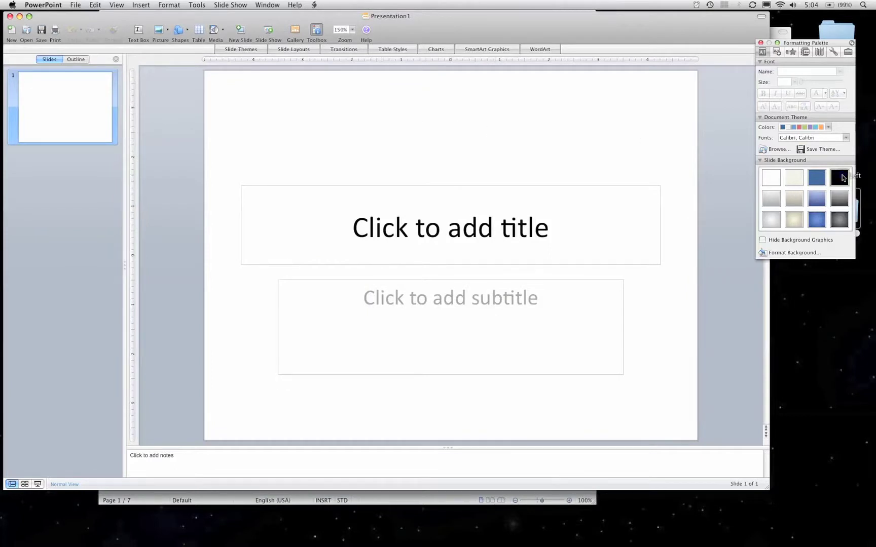
click(845, 174)
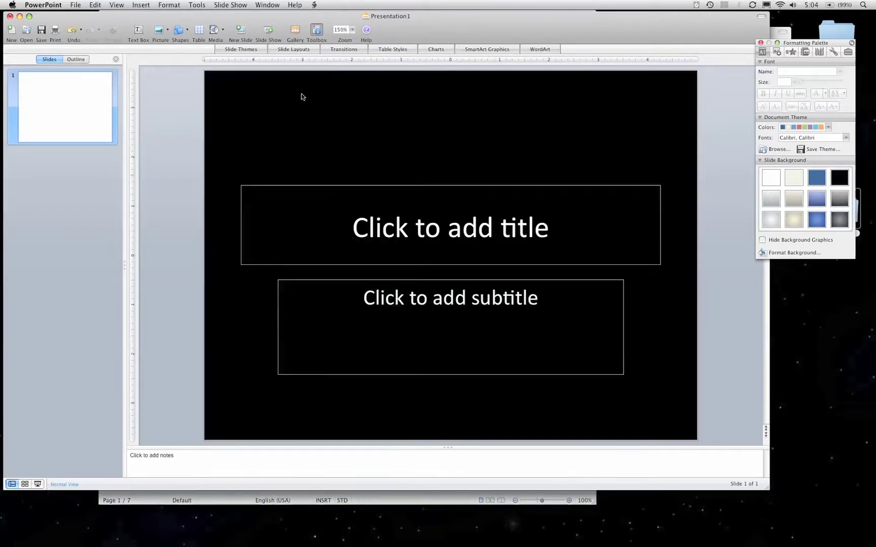
click(300, 51)
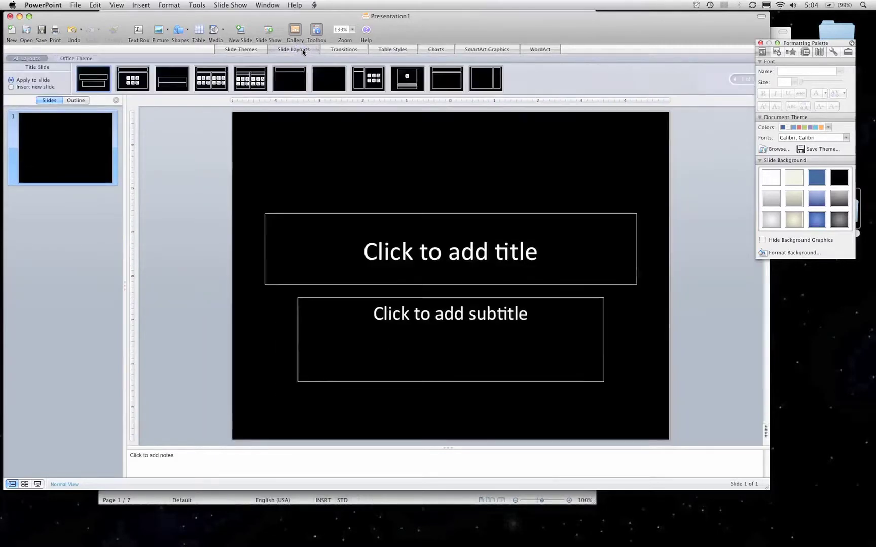
click(334, 82)
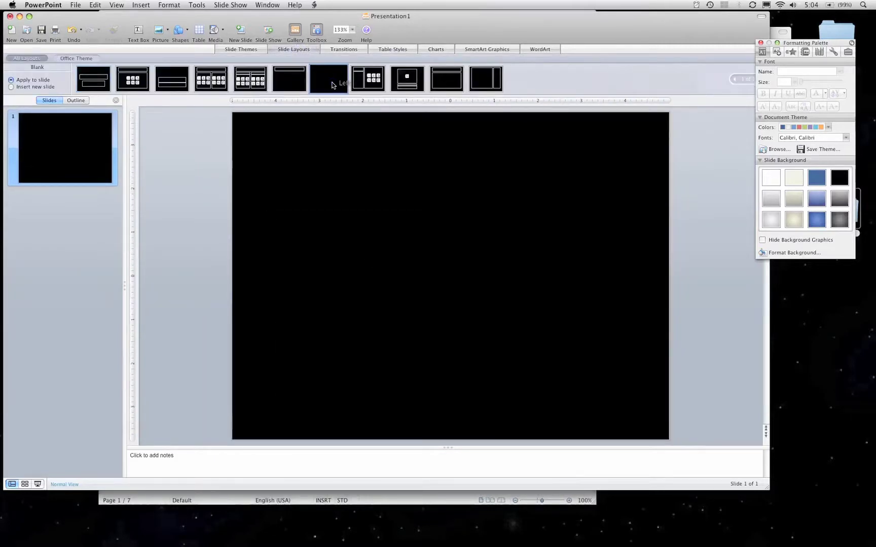
click(780, 36)
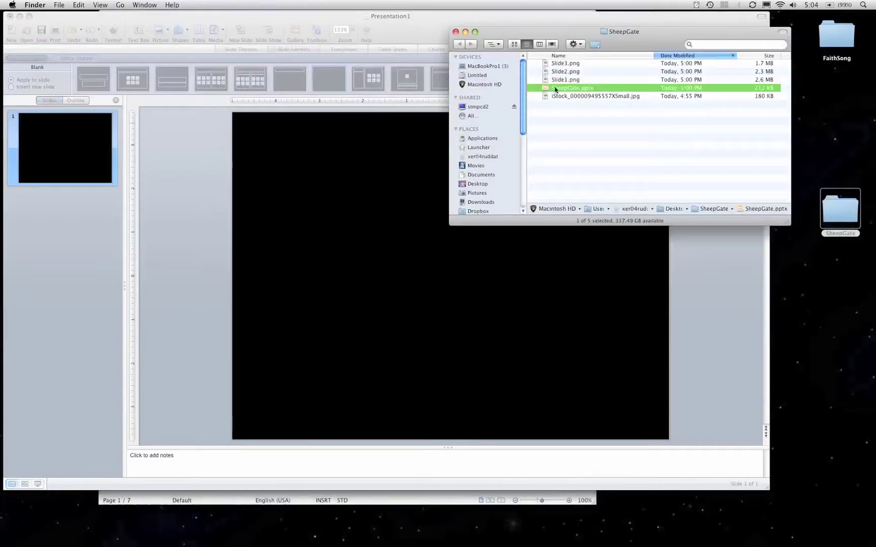
drag(545, 98, 297, 162)
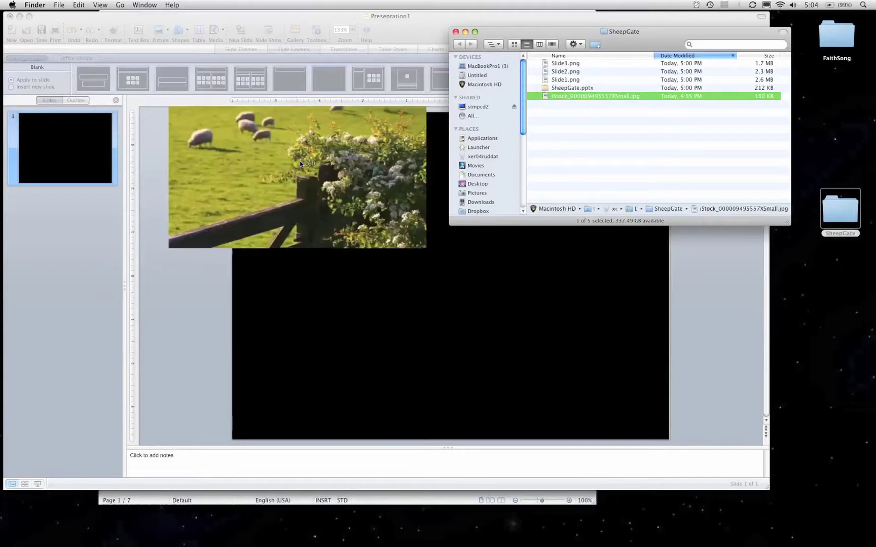
click(299, 163)
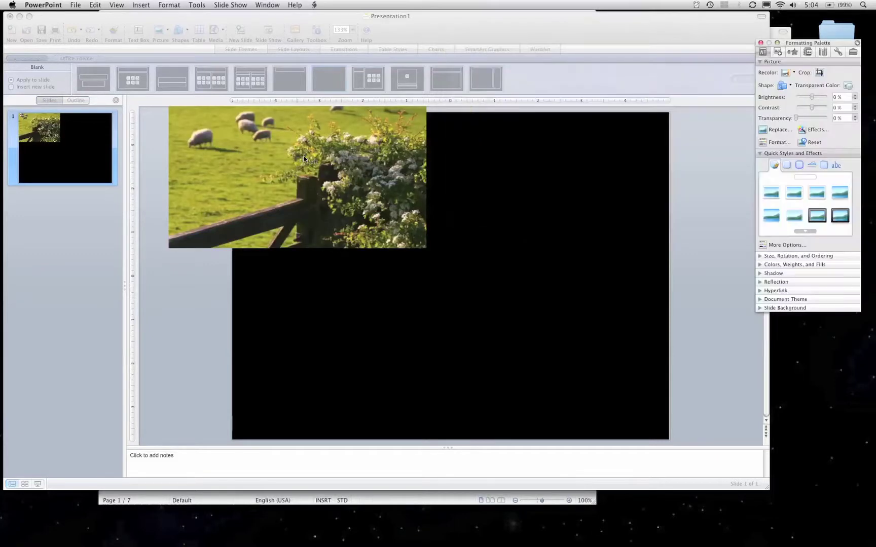
drag(299, 154, 358, 191)
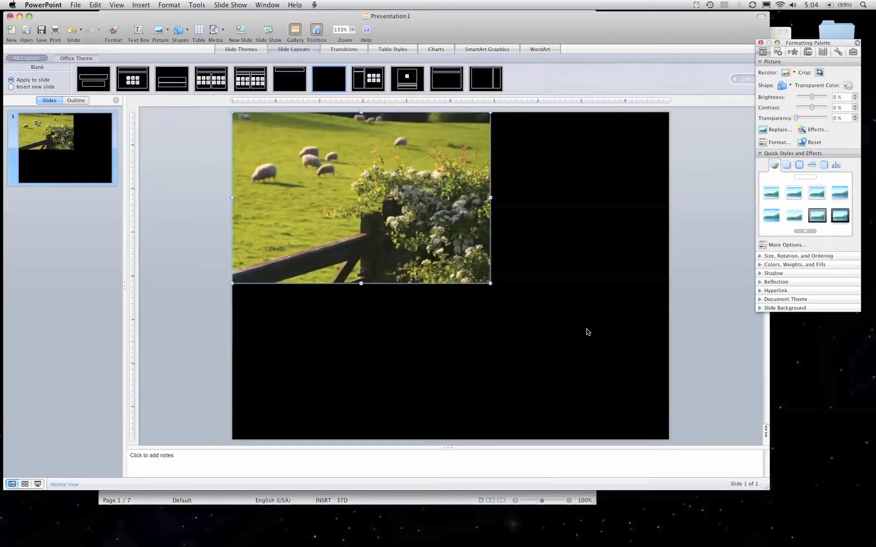
- Try resizing the sheep picture proportionally and stretching only its width to the slide edge, and undo the stretch
drag(490, 284, 669, 400)
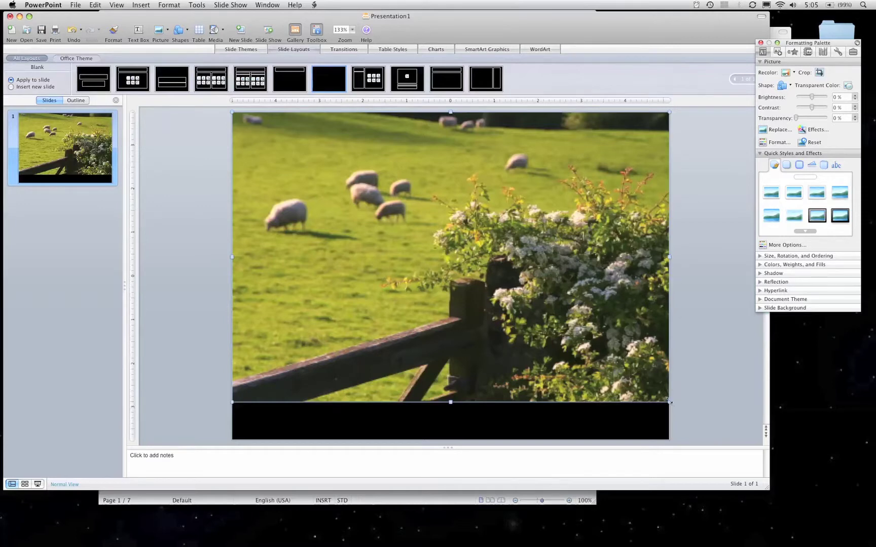
mouse_move(670, 402)
mouse_down()
mouse_move(693, 428)
mouse_move(670, 406)
mouse_up()
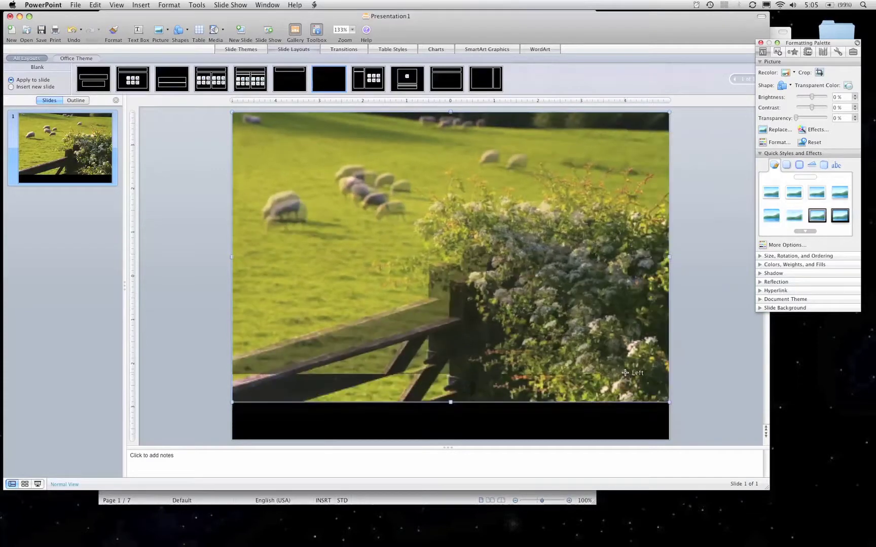
drag(625, 373, 626, 374)
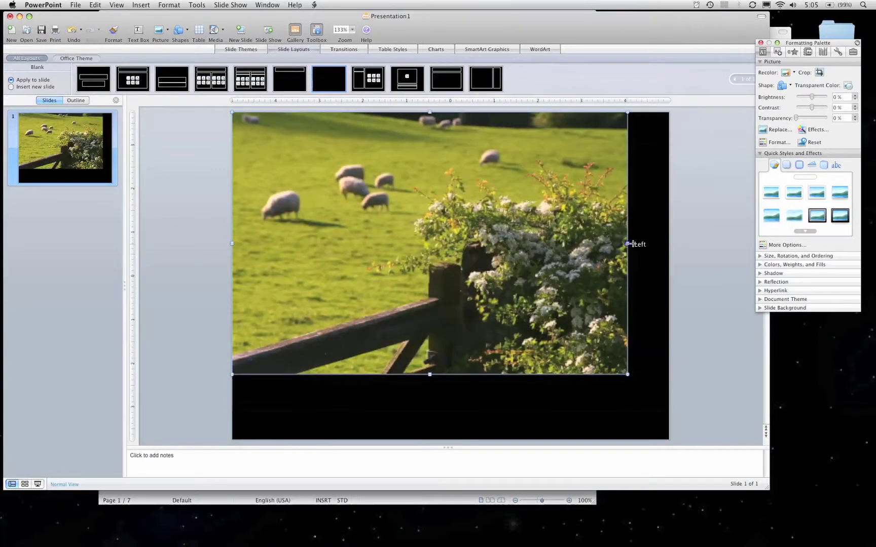
drag(628, 244, 667, 245)
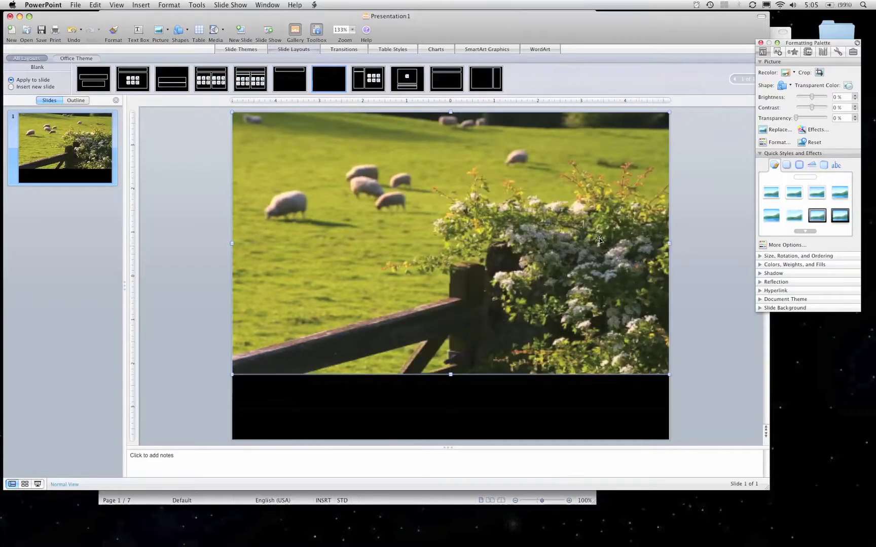
key(super+z)
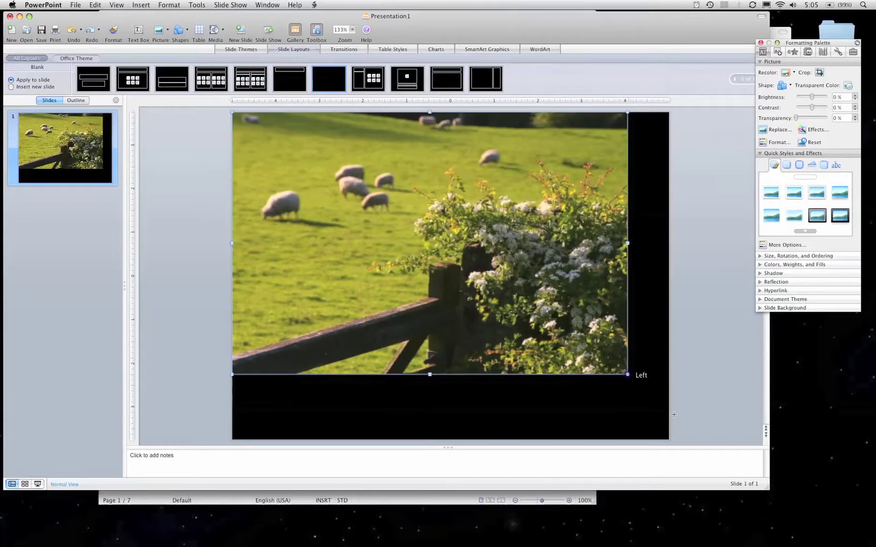
- Enlarge the picture proportionally to the slide's full height and crop the part overhanging the slide's right edge
drag(631, 374, 700, 439)
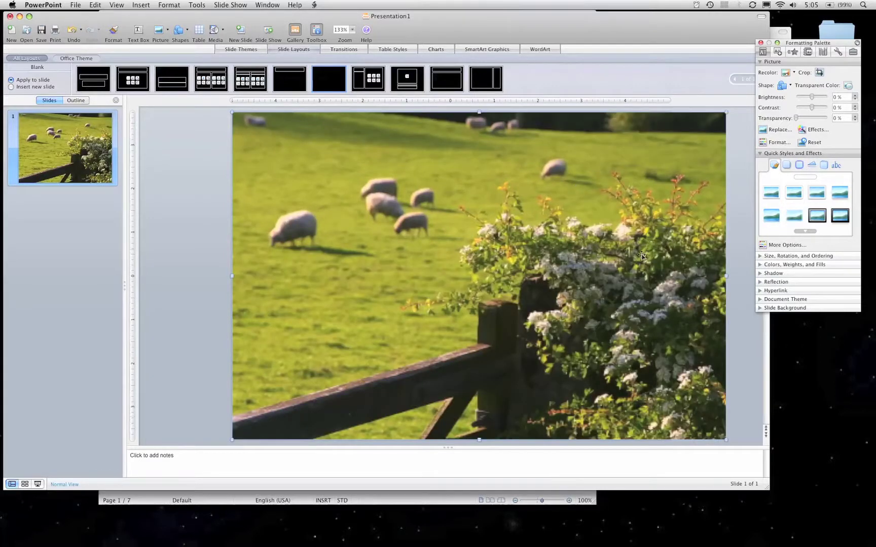
click(820, 74)
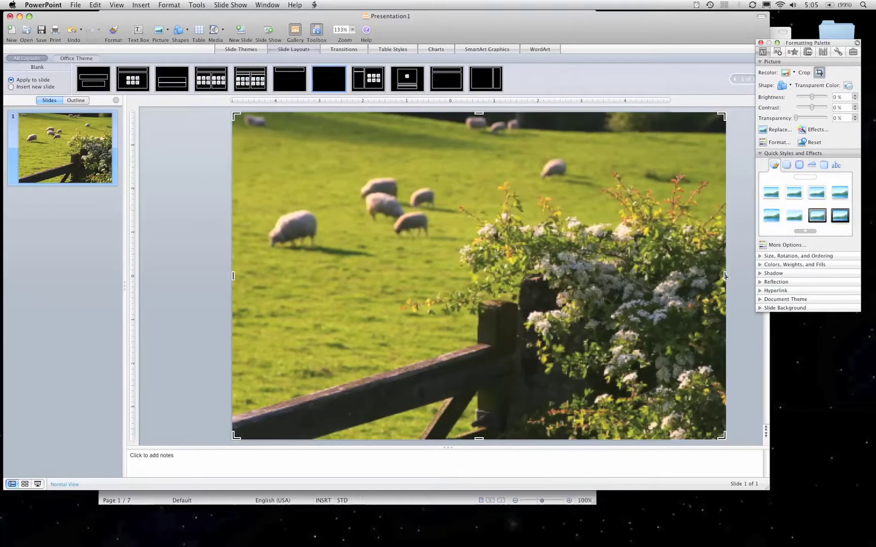
drag(725, 275, 669, 276)
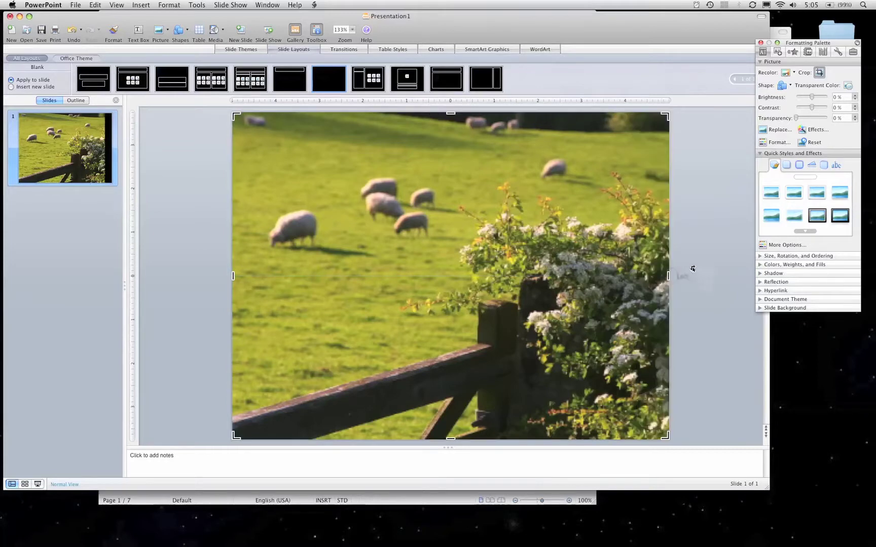
click(692, 268)
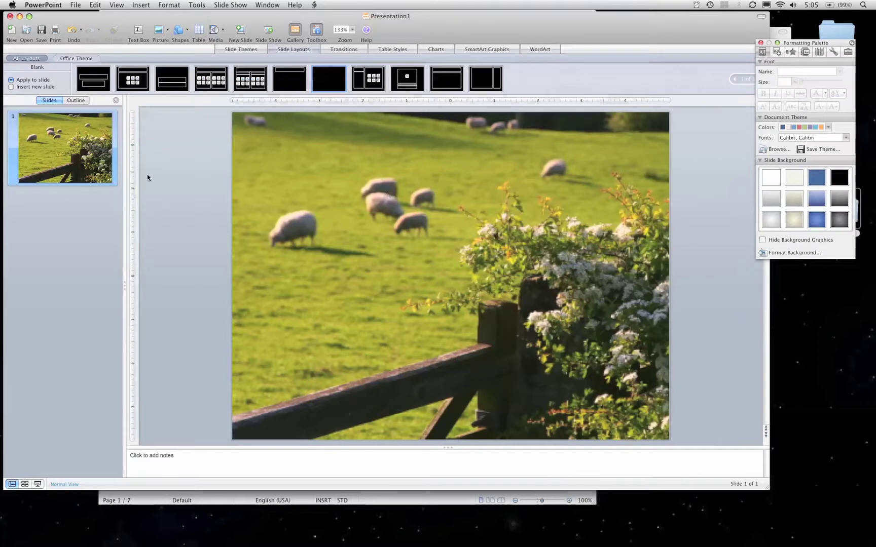
- Duplicate the picture slide twice to make three identical slides
right_click(65, 147)
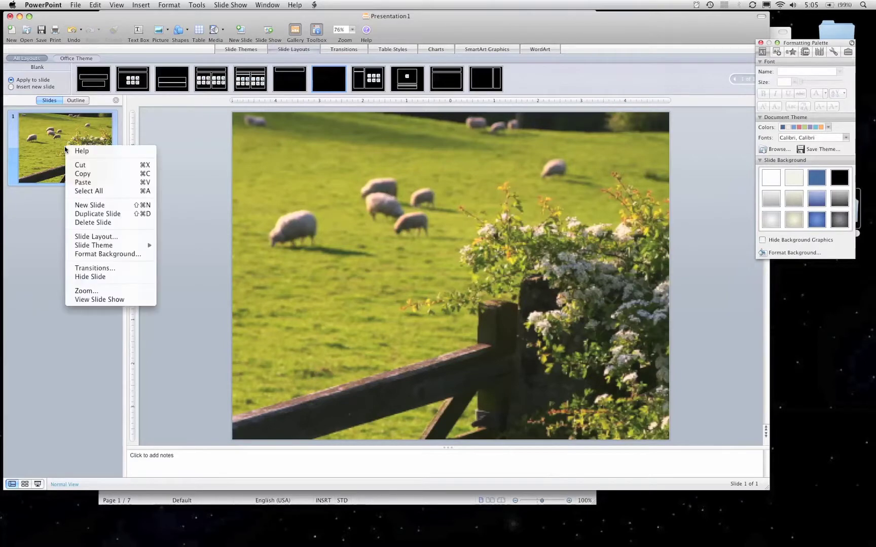
click(108, 215)
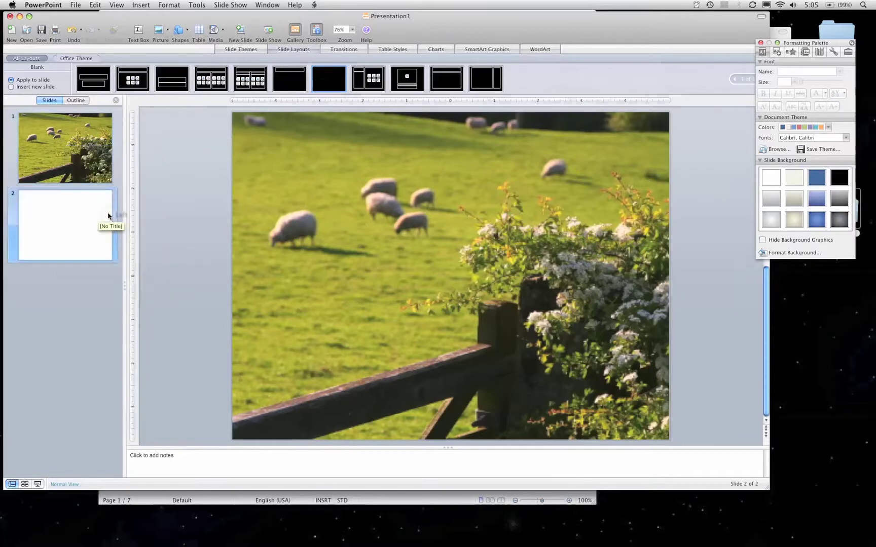
right_click(79, 226)
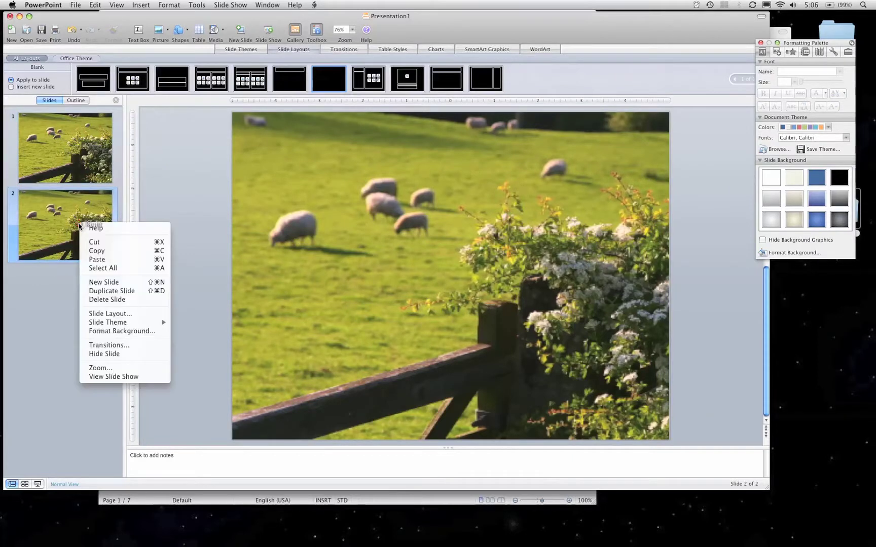
click(121, 295)
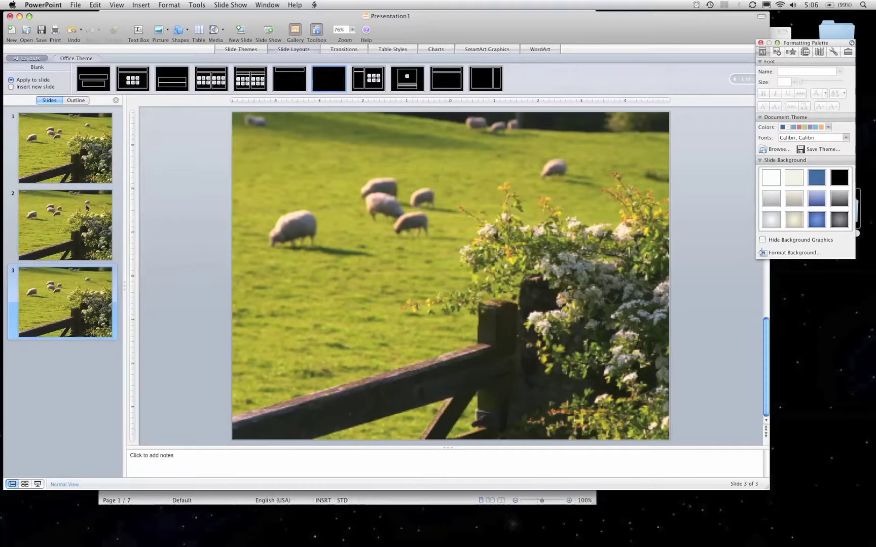
- Set the transparency of the picture on slide 2 to 30%
click(82, 155)
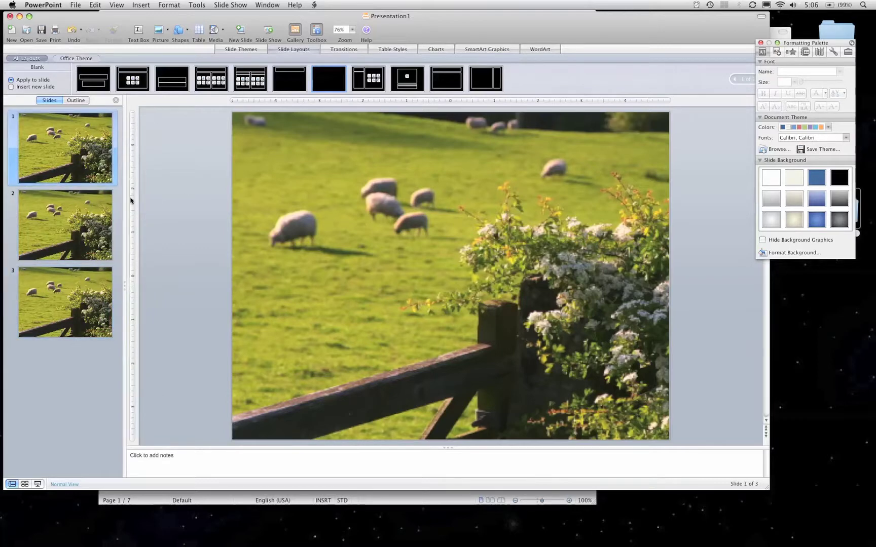
click(101, 219)
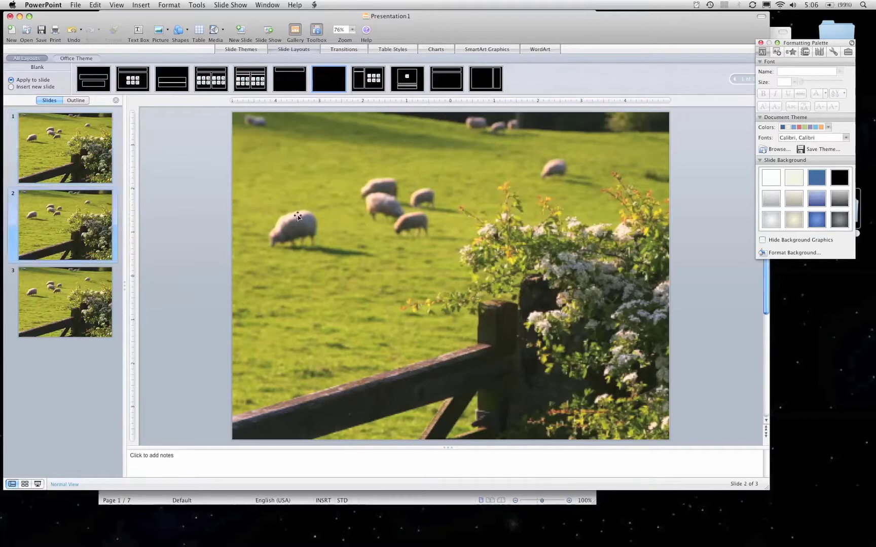
click(577, 214)
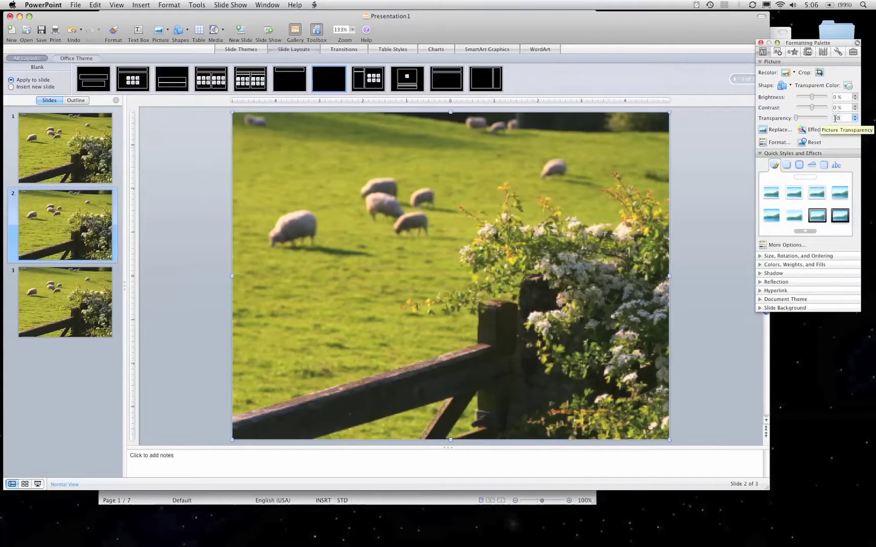
key(Return)
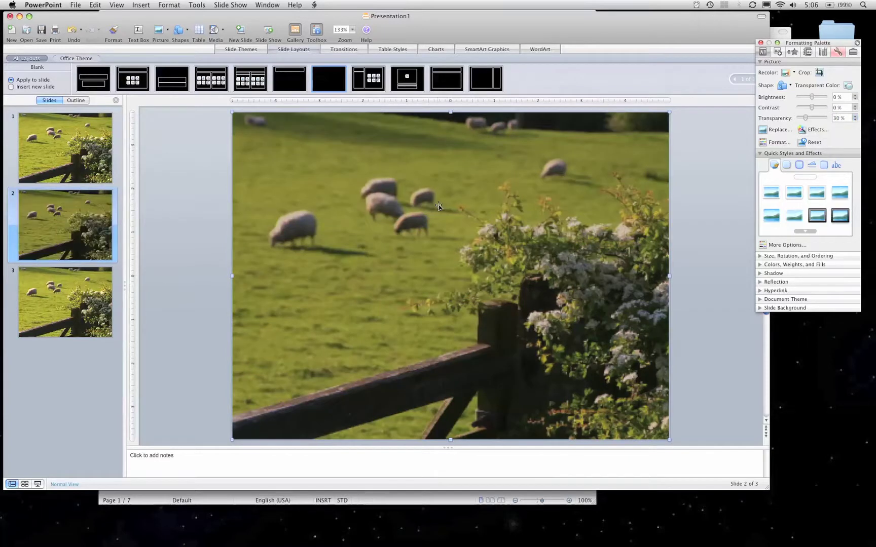
- Set the transparency of the picture on slide 3 to 60%
click(76, 291)
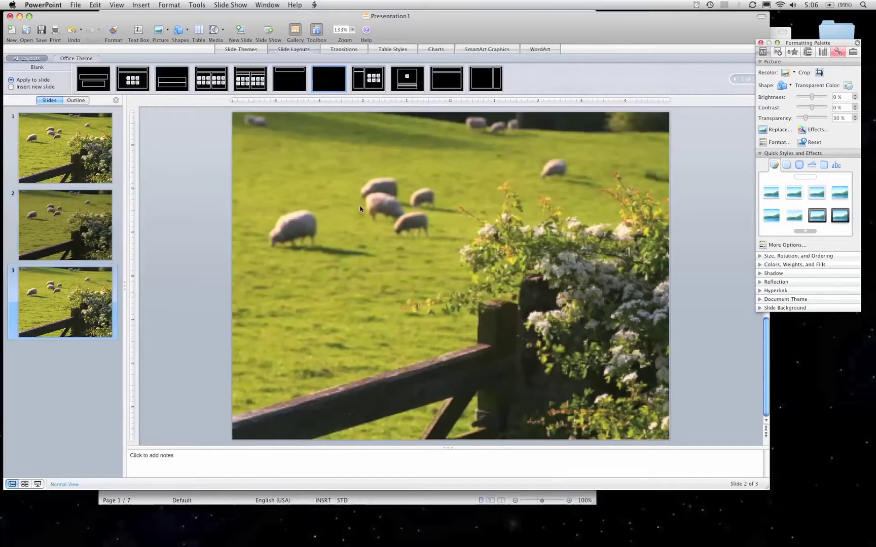
click(398, 200)
click(660, 176)
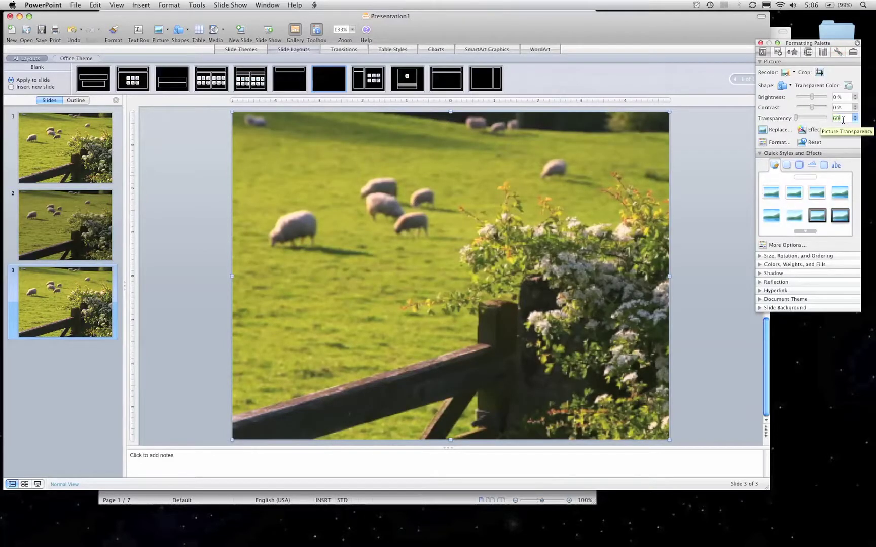
key(Return)
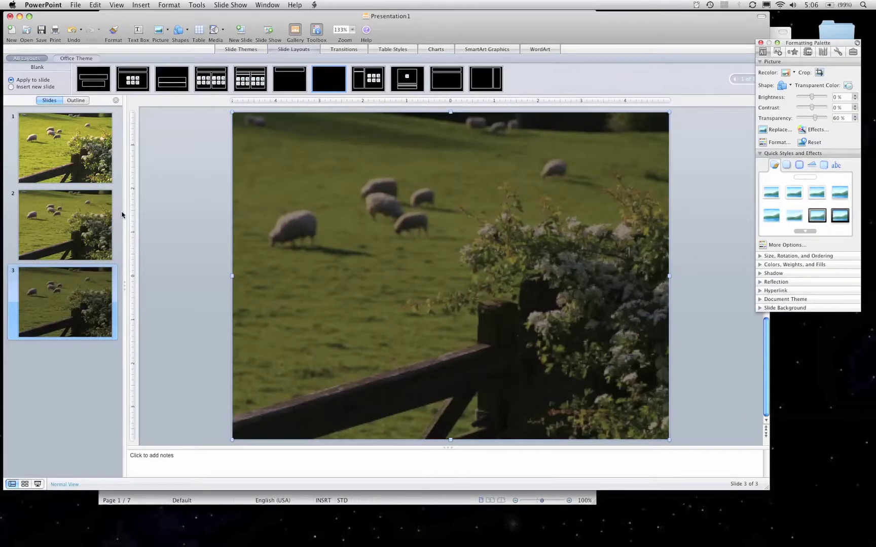
- Review slides 2 and 1 of the new presentation, and close it without saving the changes
click(65, 219)
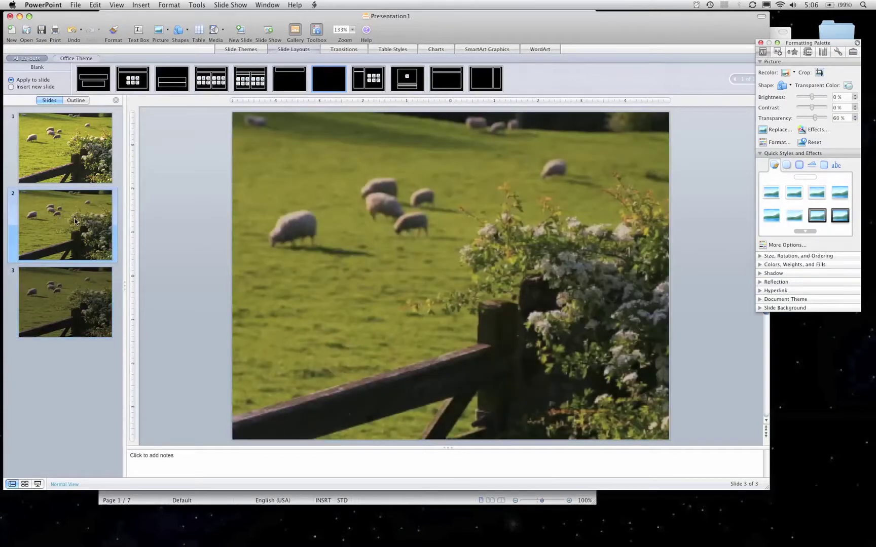
click(68, 160)
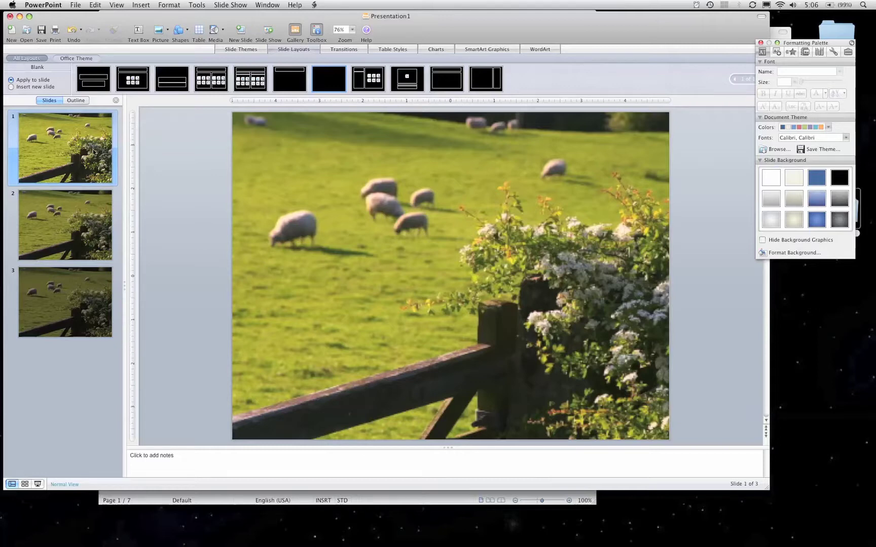
click(9, 18)
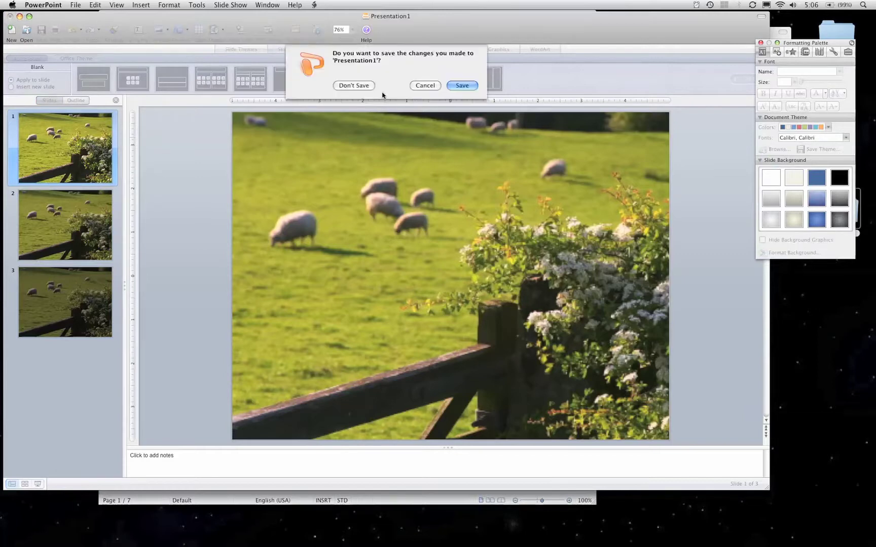
click(363, 84)
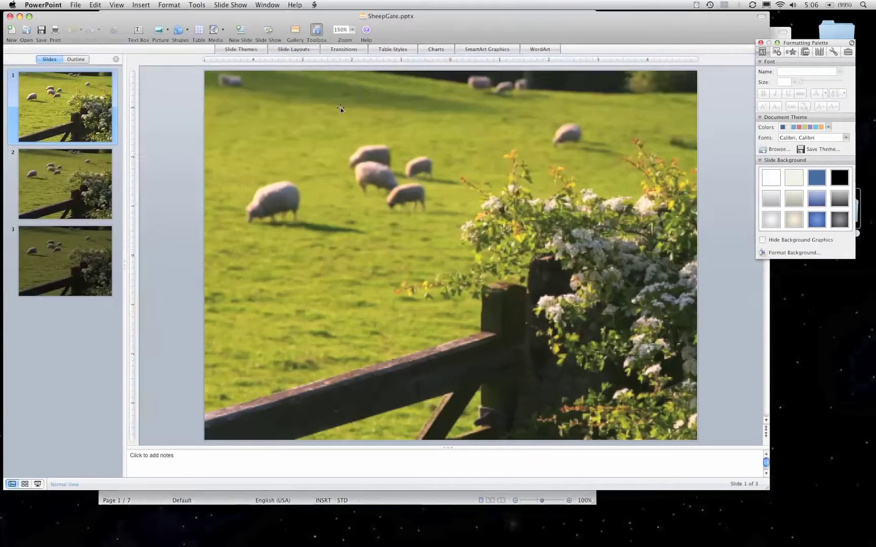
- Start saving the SheepGate presentation's slides as PNG image files, and cancel the save
click(76, 6)
click(106, 78)
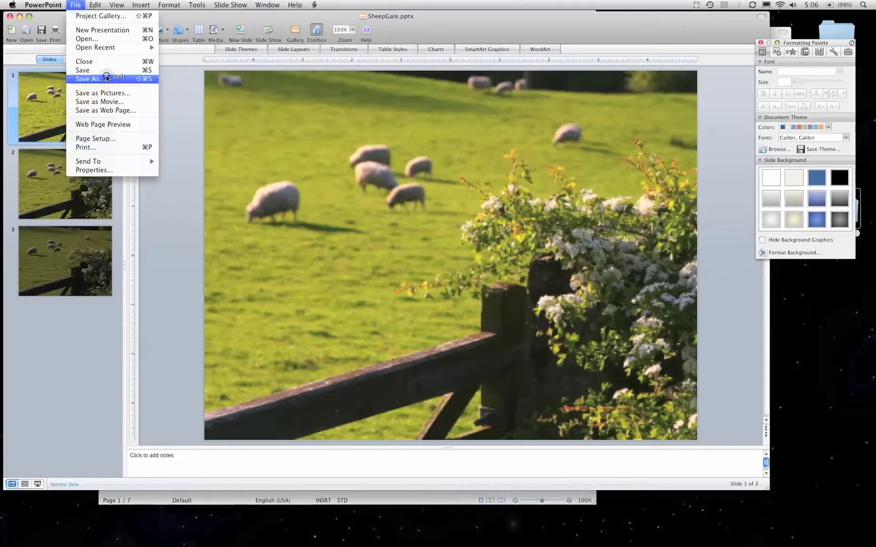
key(super+shift+s)
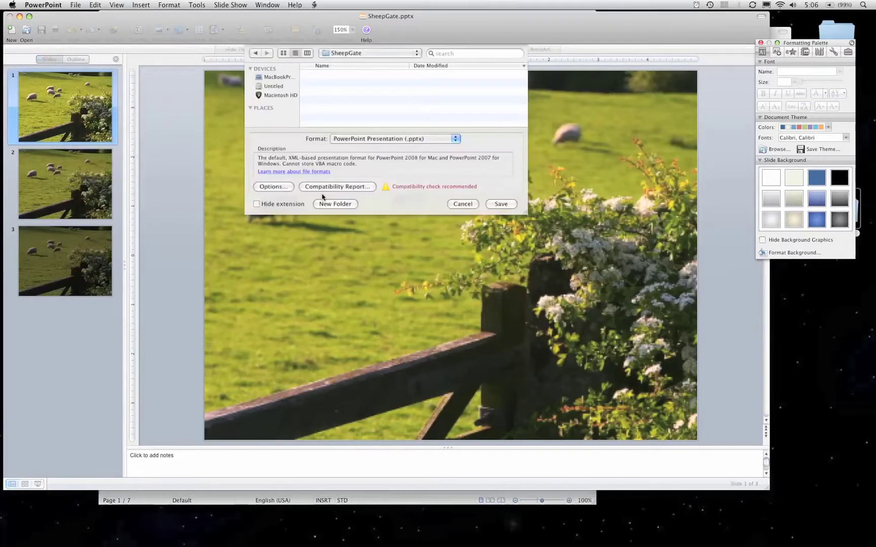
click(452, 167)
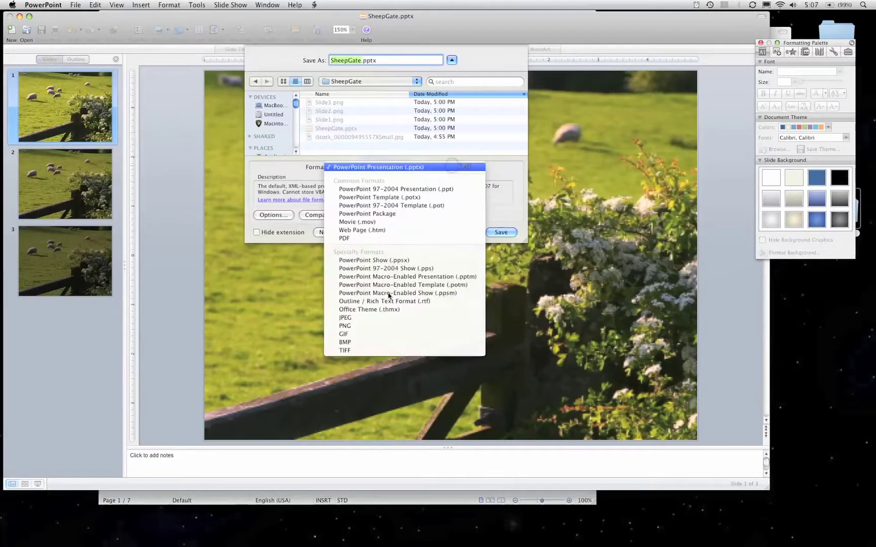
click(344, 327)
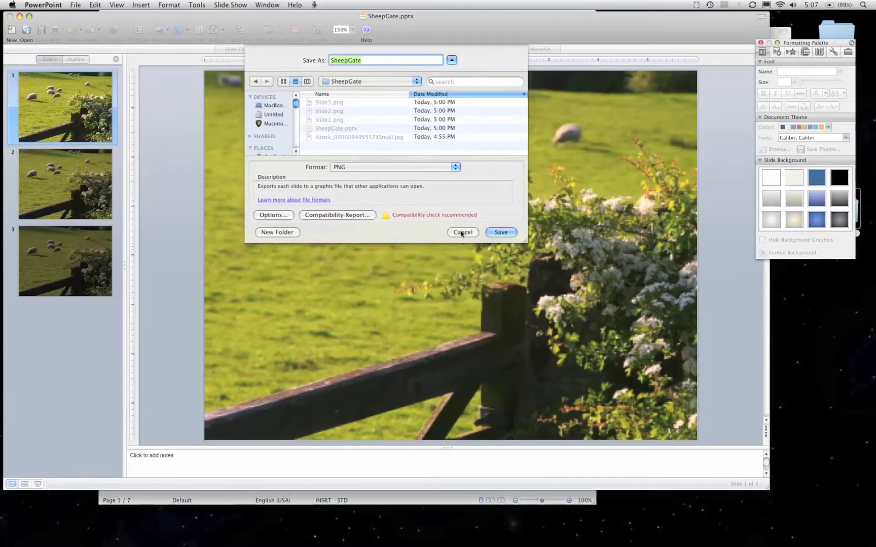
click(461, 232)
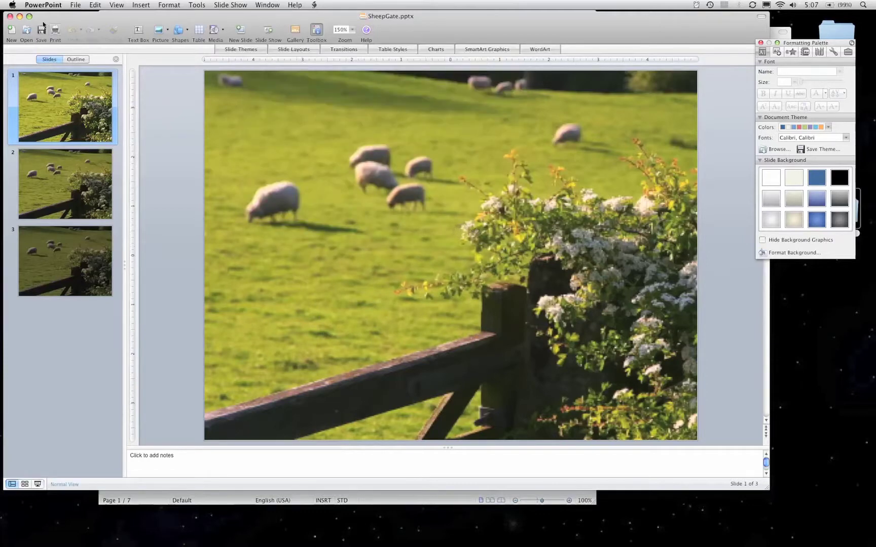
- Close the SheepGate presentation and insert Slide1.png from the SheepGate folder at the start of the bulletin cover in OpenOffice.org Writer
click(10, 16)
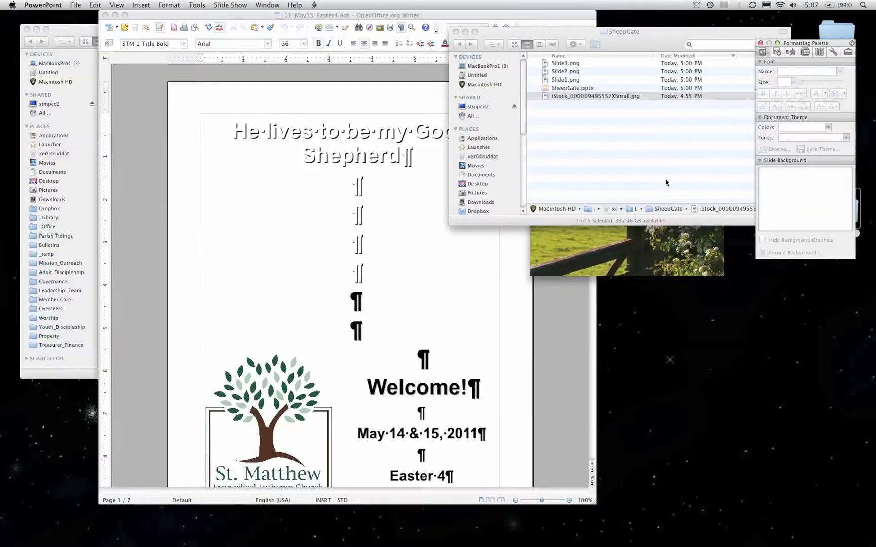
click(576, 81)
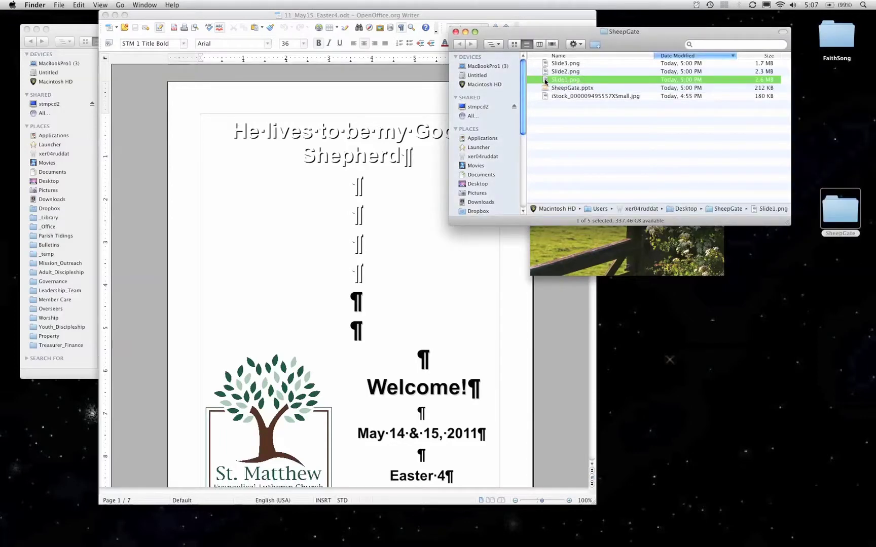
drag(546, 81, 232, 129)
drag(232, 131, 232, 130)
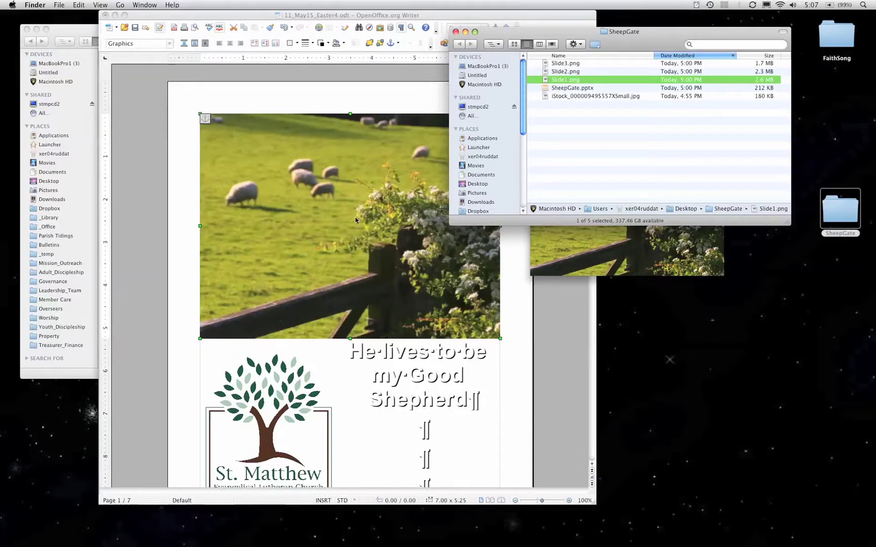
- Set the inserted cover photo's wrap to In Background, and close the two open Finder windows
right_click(297, 177)
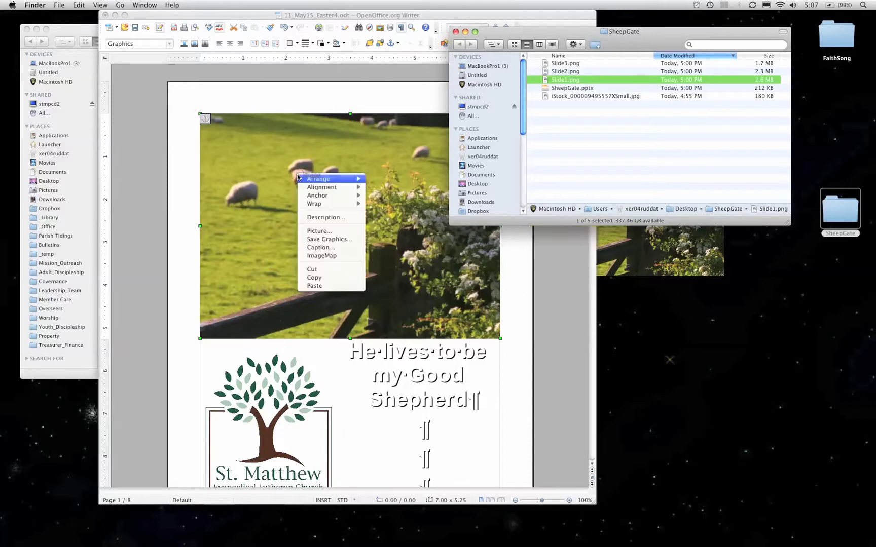
mouse_move(312, 204)
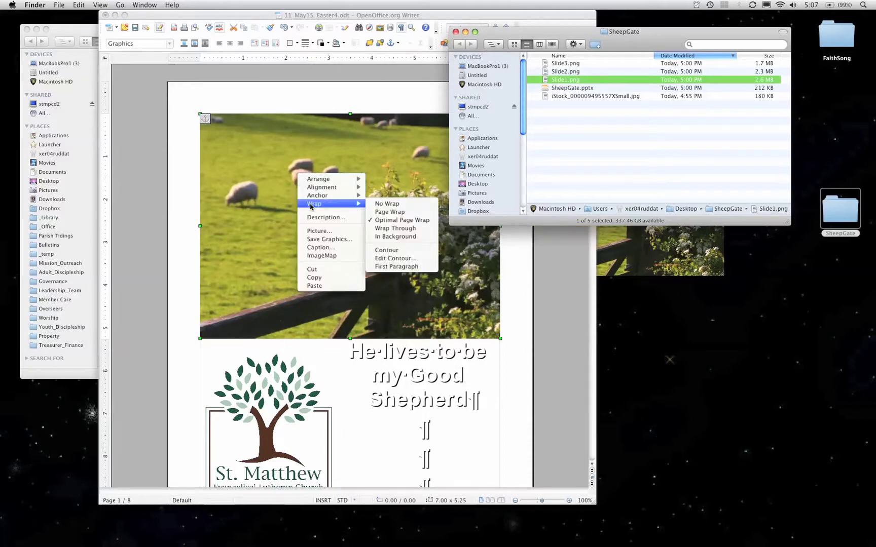
click(389, 237)
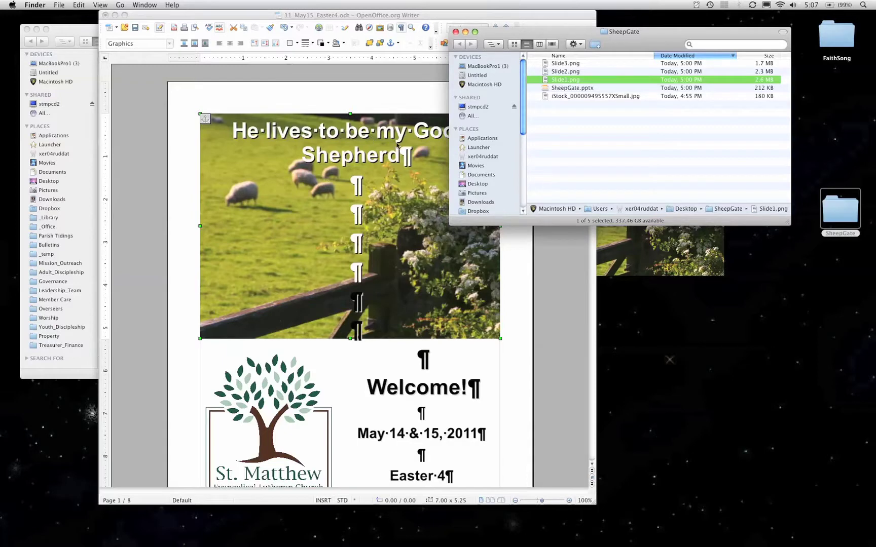
click(455, 32)
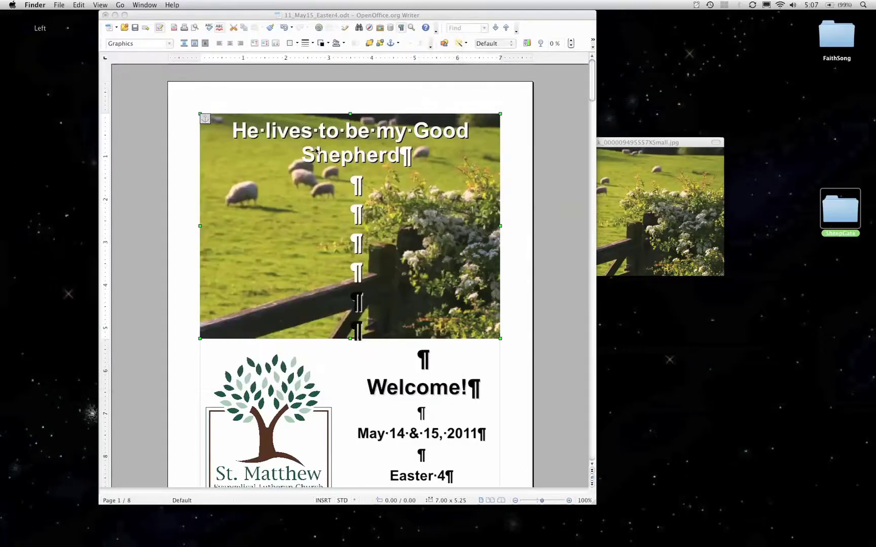
click(27, 28)
- Put "Good Shepherd" on its own line in the cover title, remove the trailing space after "my", and save the bulletin
click(449, 98)
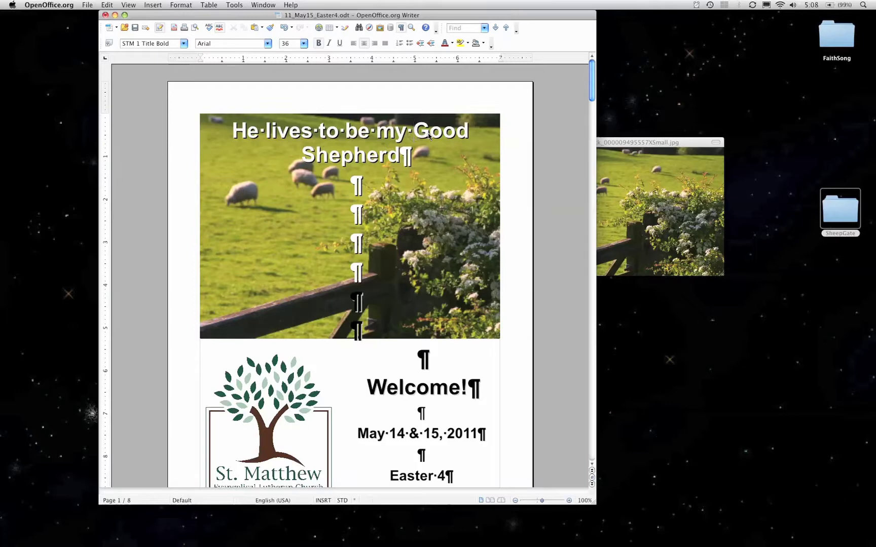
key(shift+Return)
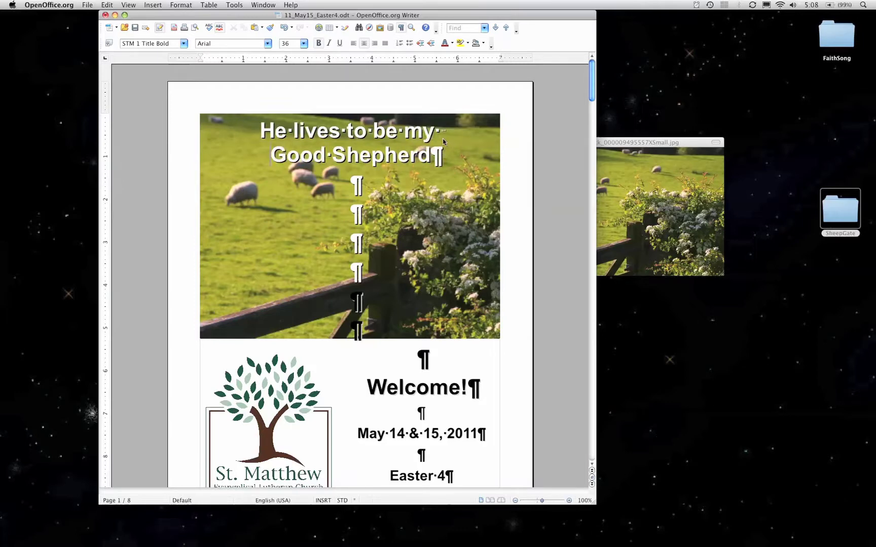
click(442, 133)
key(BackSpace)
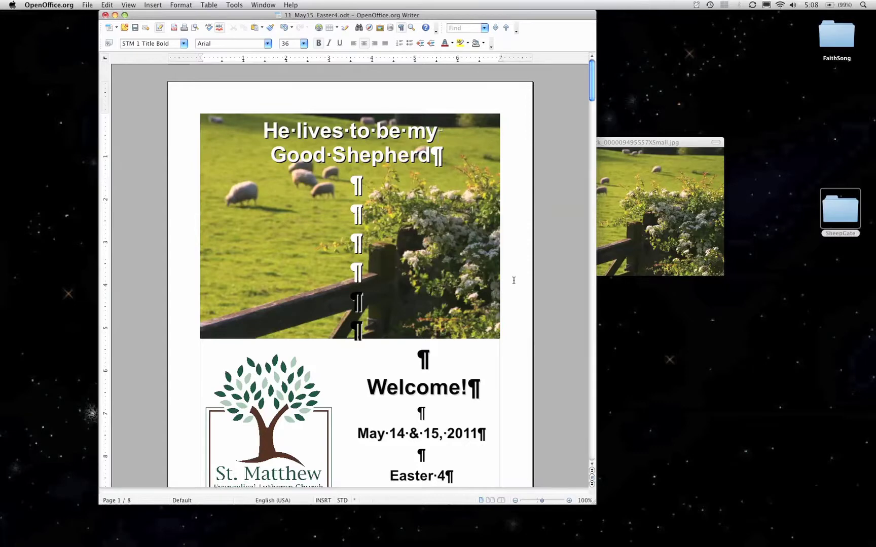
scroll(513, 280, down, 2)
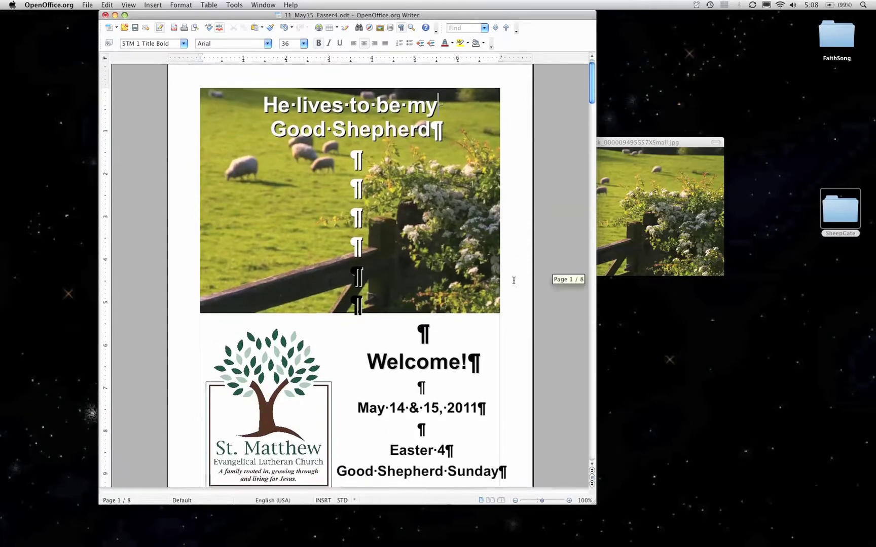
click(135, 28)
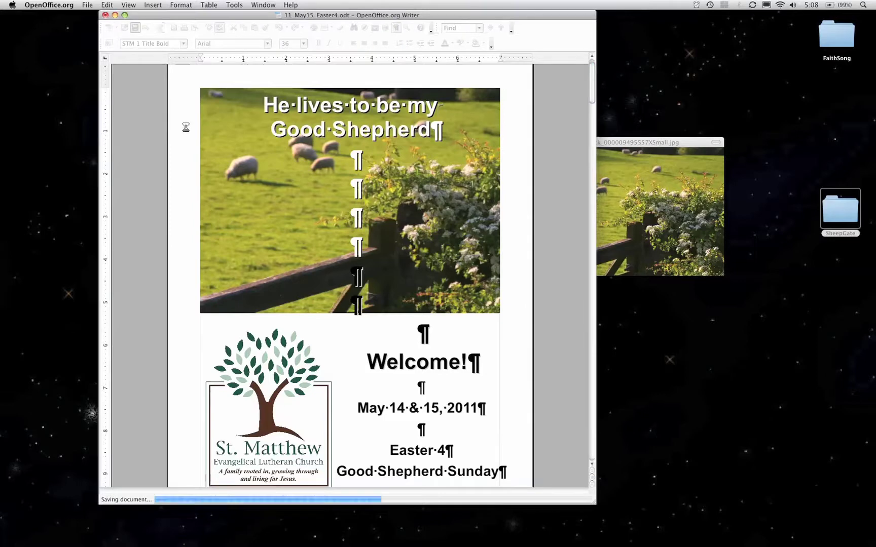